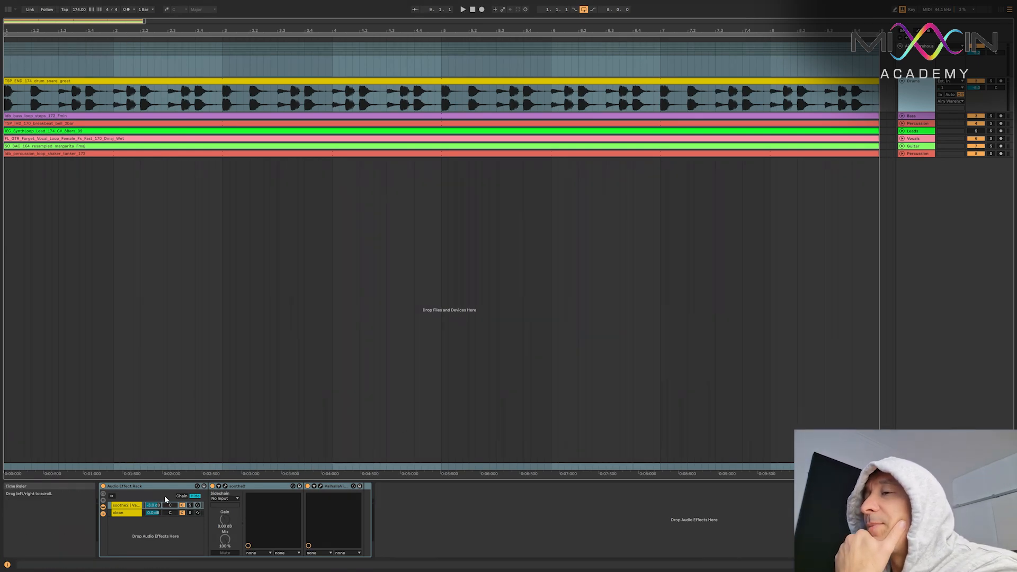
Select the Drums track's Audio Effect Rack and view the soothe2 settings, closing the plug-in window when done
{"action": "left_click", "coordinate": [143, 490]}
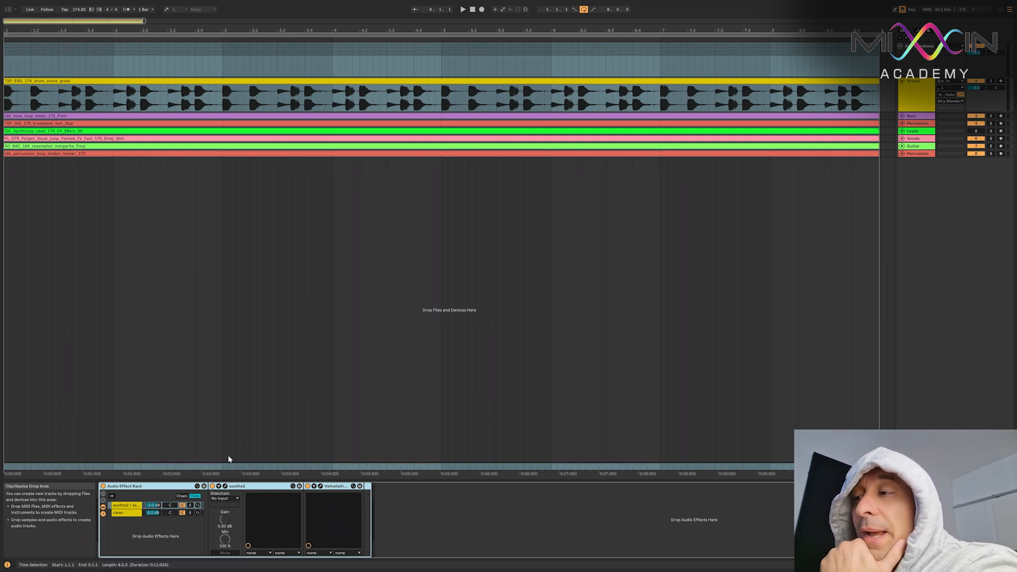
{"action": "left_click", "coordinate": [225, 486]}
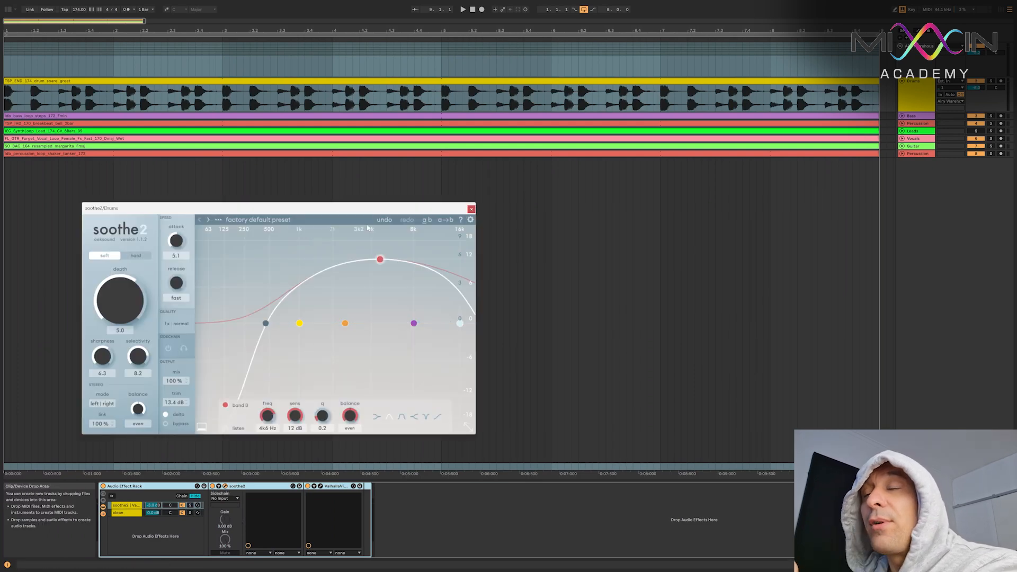
{"action": "left_click", "coordinate": [470, 210]}
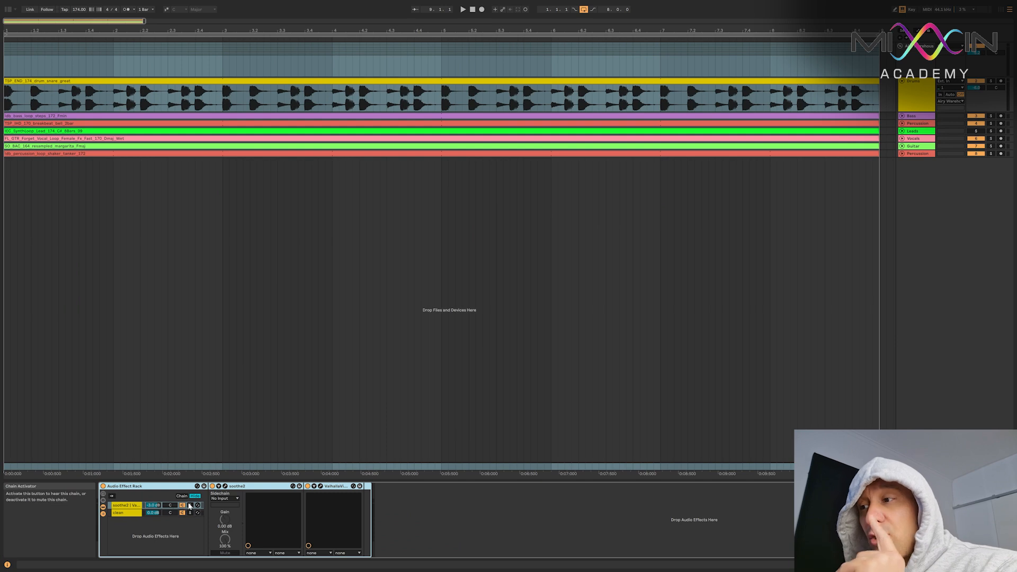
Turn off soothe2 and play the drum loop with only the clean chain soloed
{"action": "left_click", "coordinate": [212, 486]}
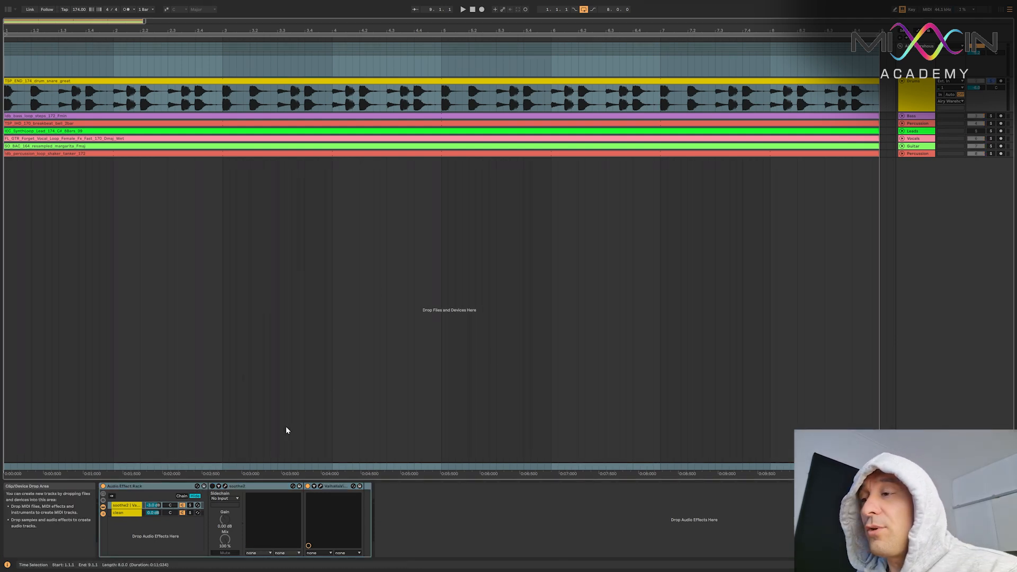
{"action": "left_click", "coordinate": [190, 513]}
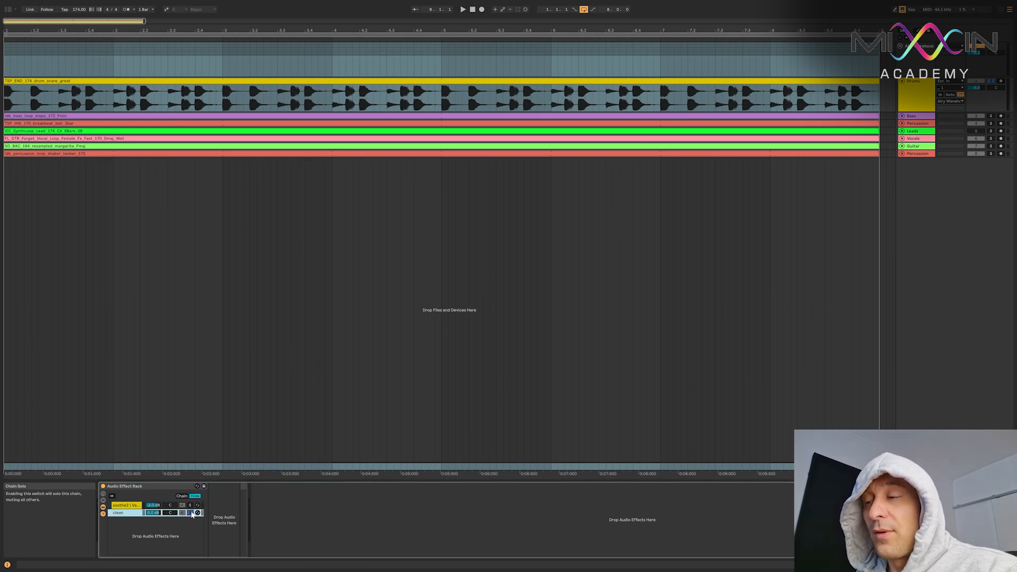
{"action": "key", "text": "space"}
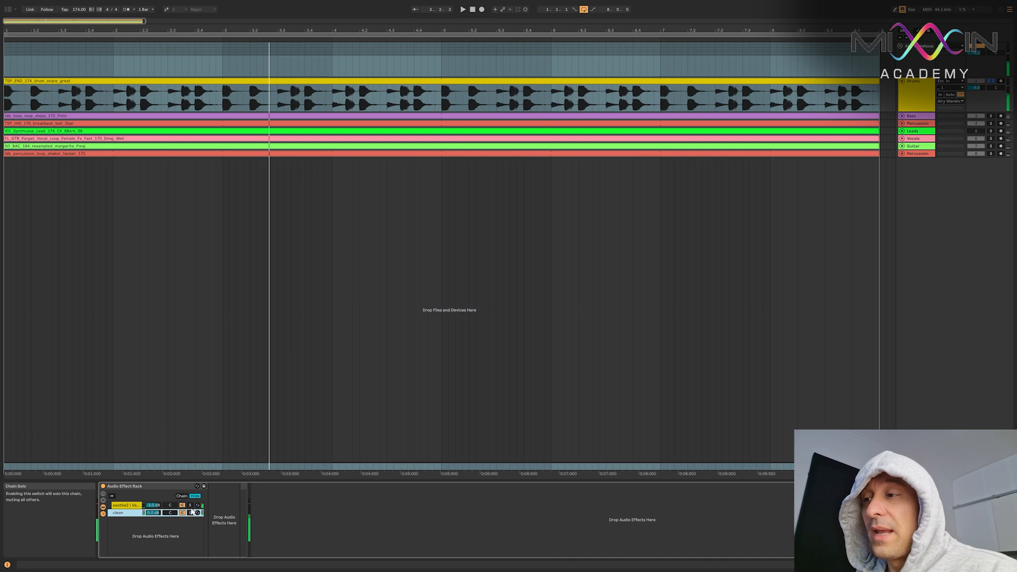
Solo the rack's soothe2 chain and play the drum loop through it briefly
{"action": "left_click", "coordinate": [190, 506]}
{"action": "key", "text": "space"}
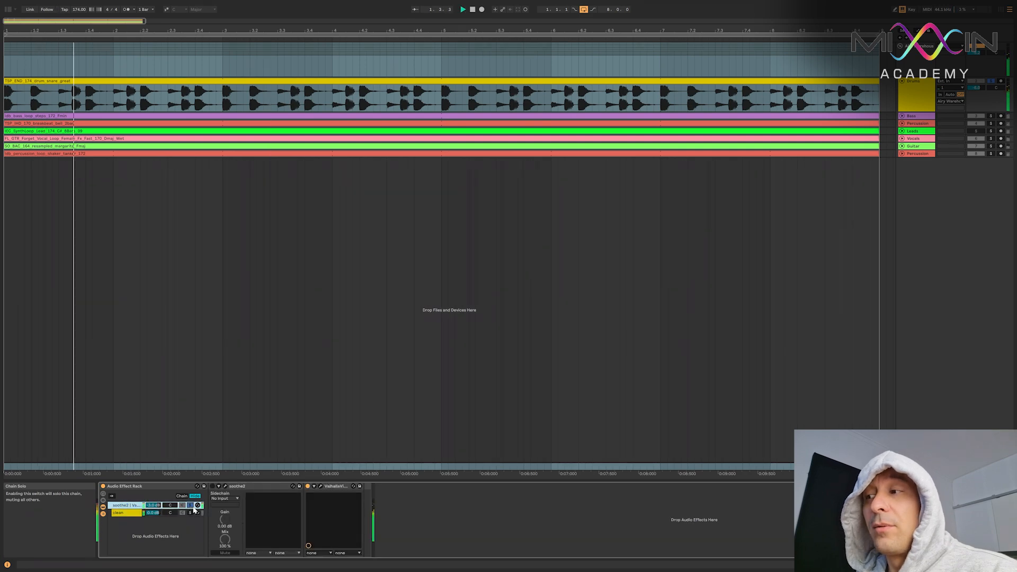
{"action": "key", "text": "space"}
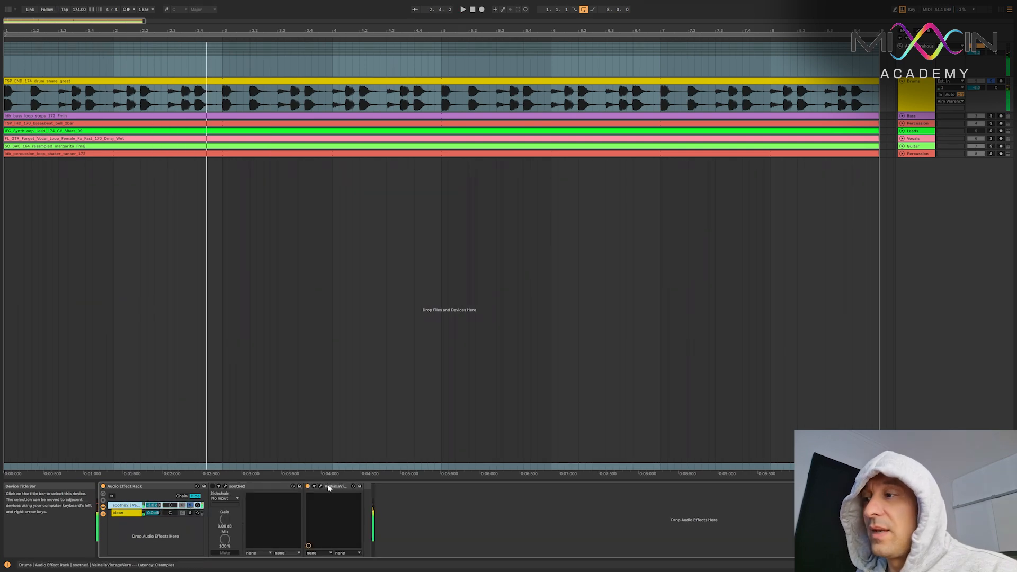
Check the ValhallaVintageVerb settings, close its window and play the drum loop through the reverb without soothe2
{"action": "left_click", "coordinate": [314, 486]}
{"action": "left_click", "coordinate": [320, 486]}
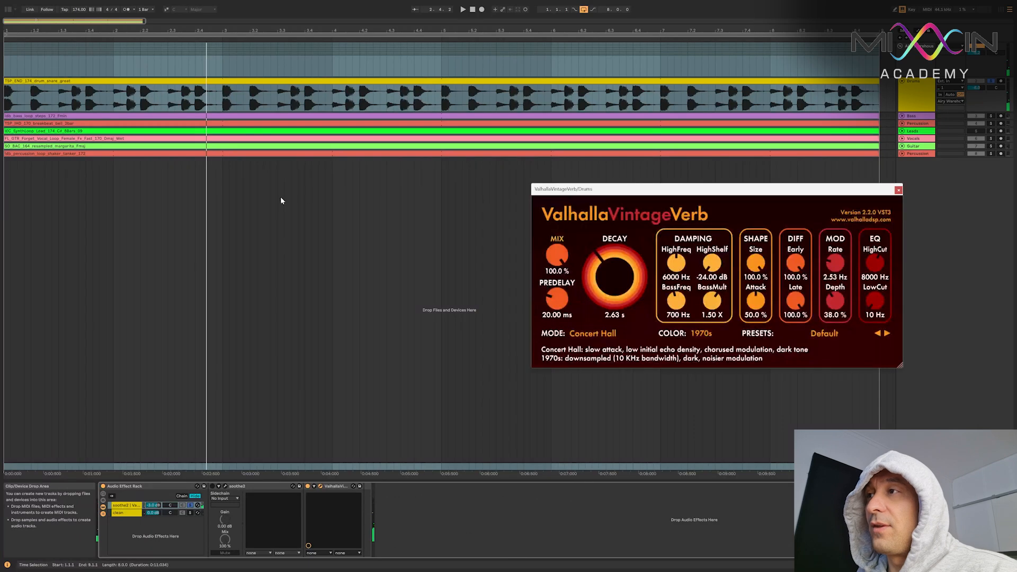
{"action": "left_click_drag", "start_coordinate": [558, 256], "coordinate": [557, 160]}
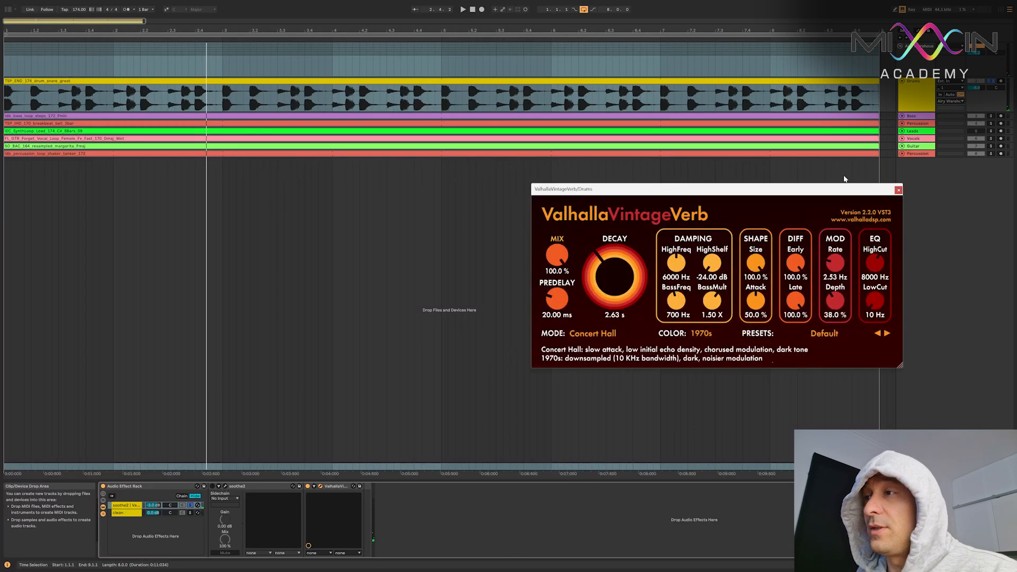
{"action": "left_click", "coordinate": [898, 190]}
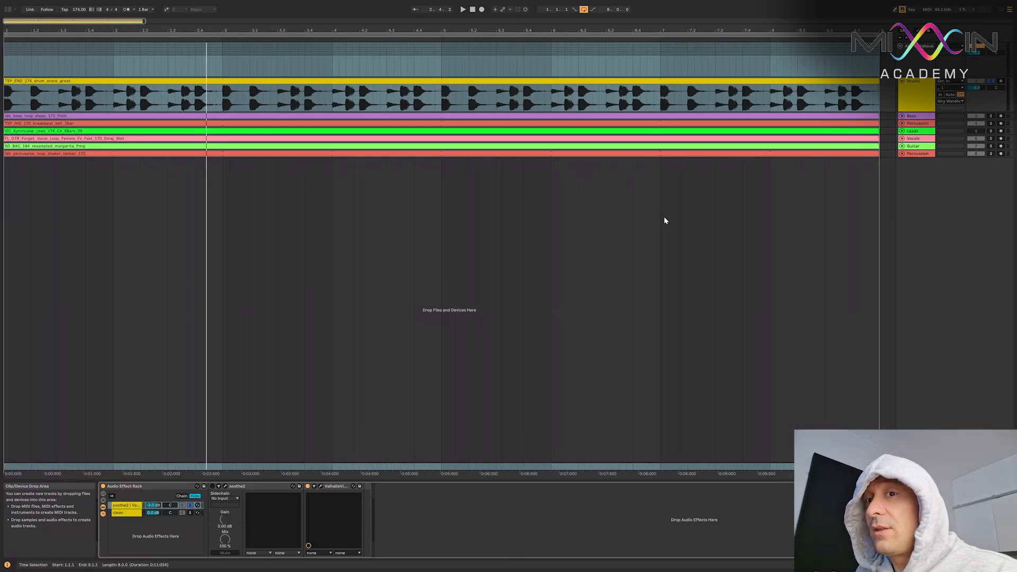
{"action": "key", "text": "space"}
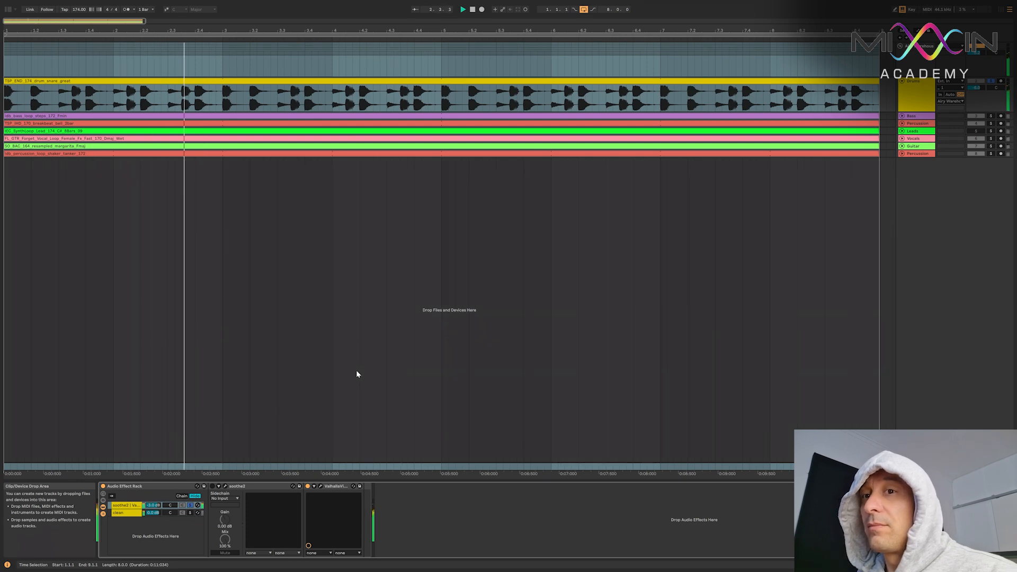
Turn soothe2 back on in the soloed chain, open its plug-in window and play the drum loop
{"action": "left_click", "coordinate": [212, 486]}
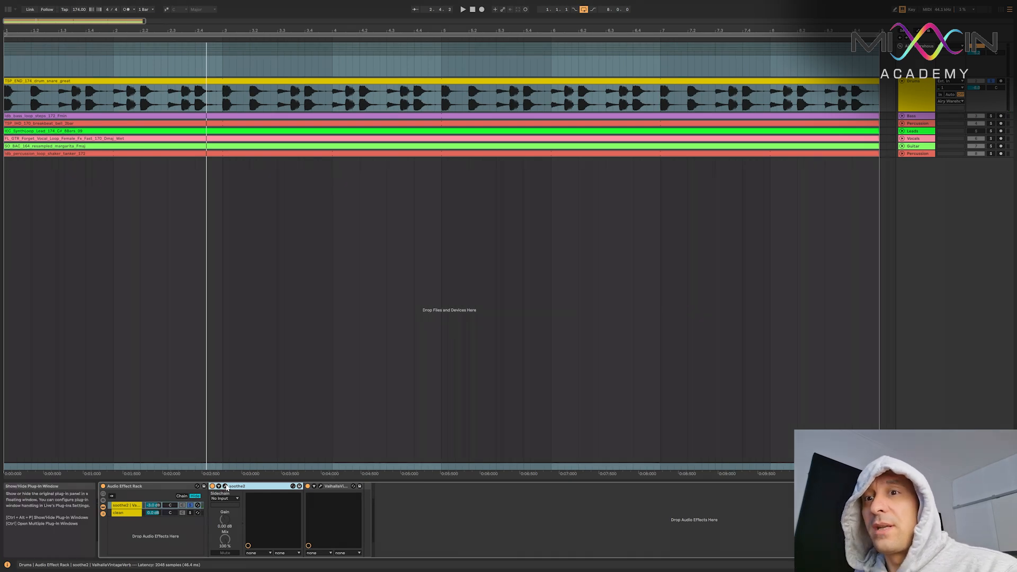
{"action": "left_click", "coordinate": [225, 486]}
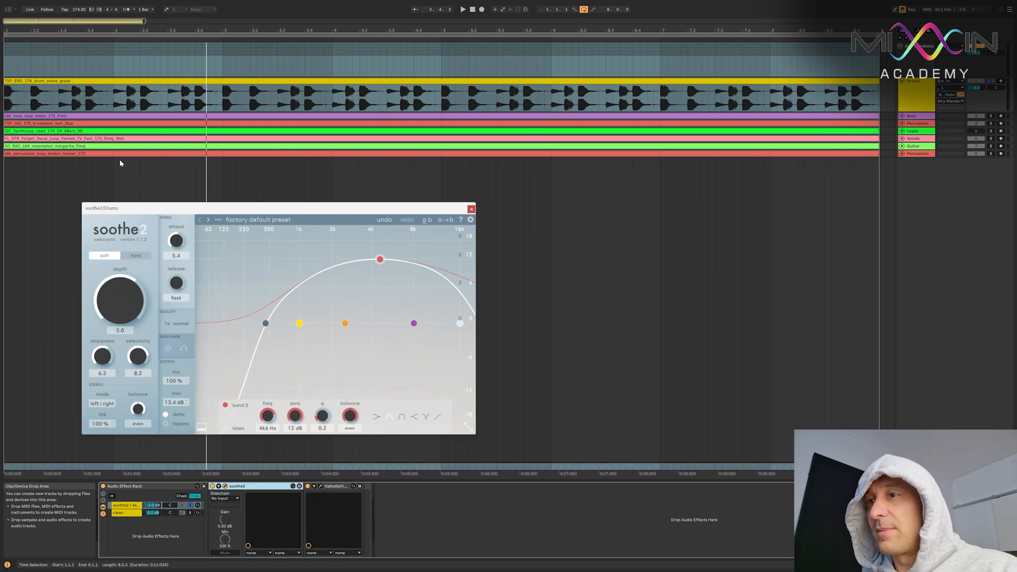
{"action": "key", "text": "space"}
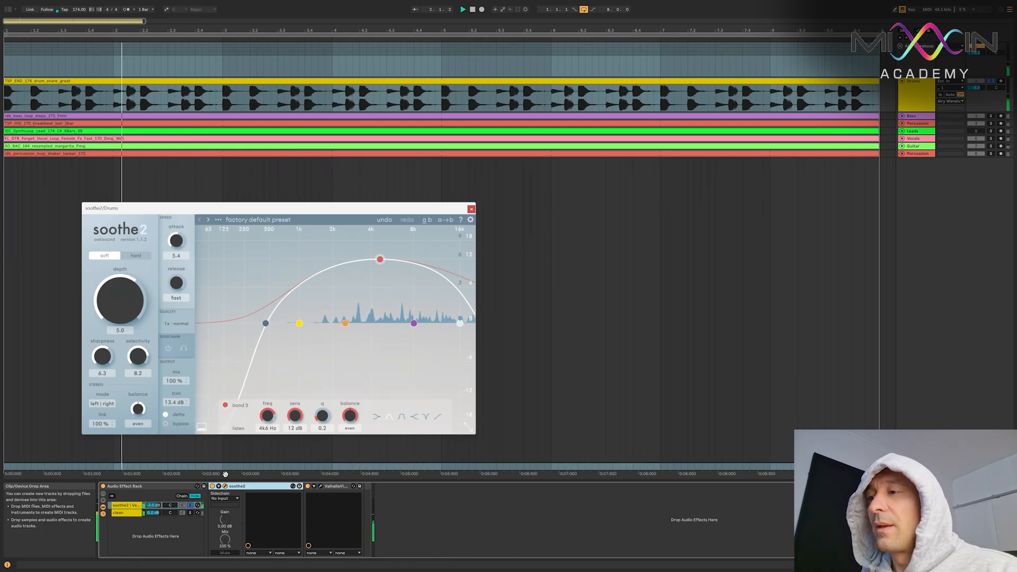
While the loop plays, set soothe2's low cut to about 855 Hz, its attack to 5.4 and its output trim to 14.5 dB
{"action": "left_click_drag", "start_coordinate": [265, 323], "coordinate": [292, 329]}
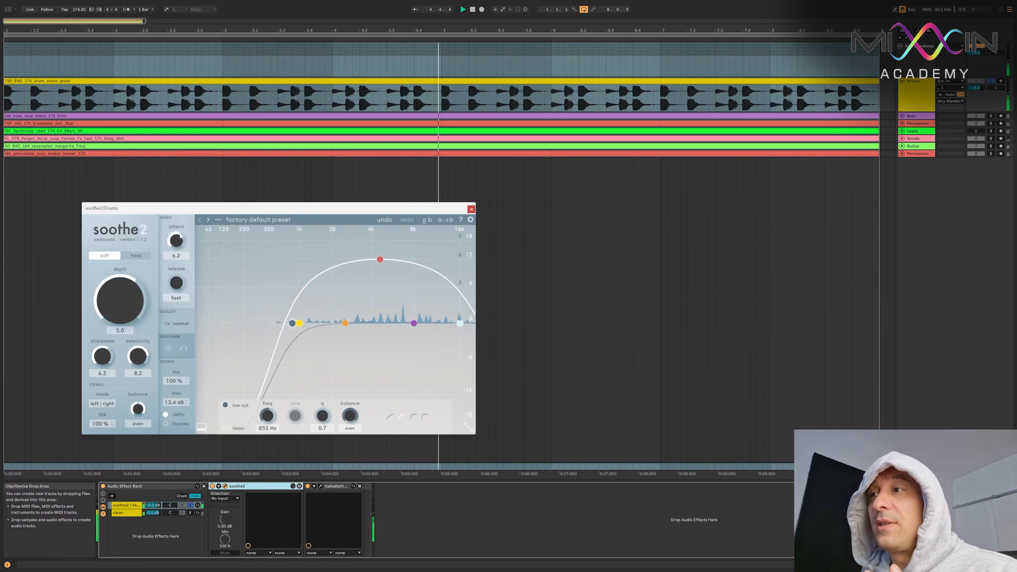
{"action": "left_click_drag", "start_coordinate": [176, 245], "coordinate": [178, 249]}
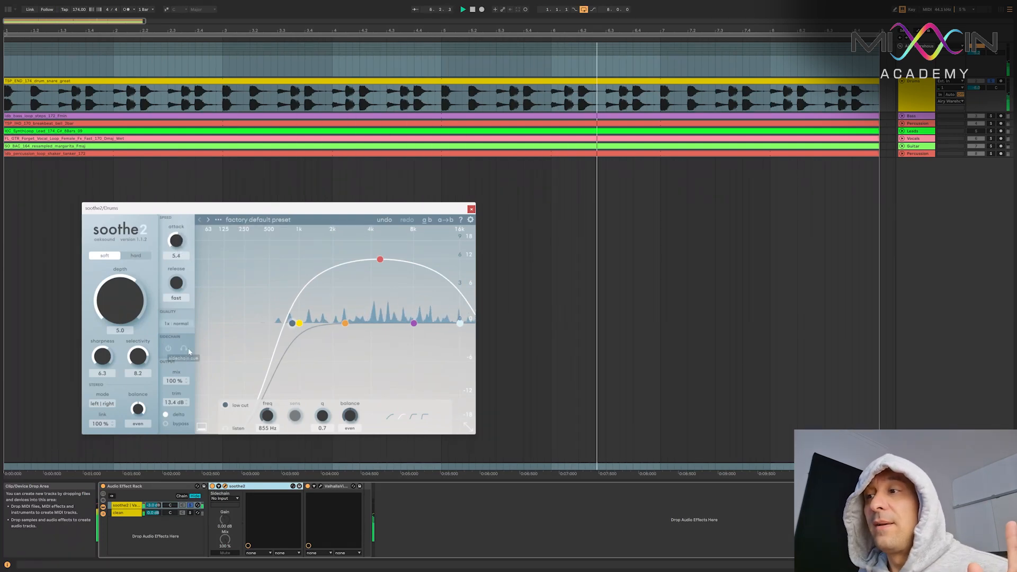
{"action": "left_click_drag", "start_coordinate": [175, 403], "coordinate": [176, 398]}
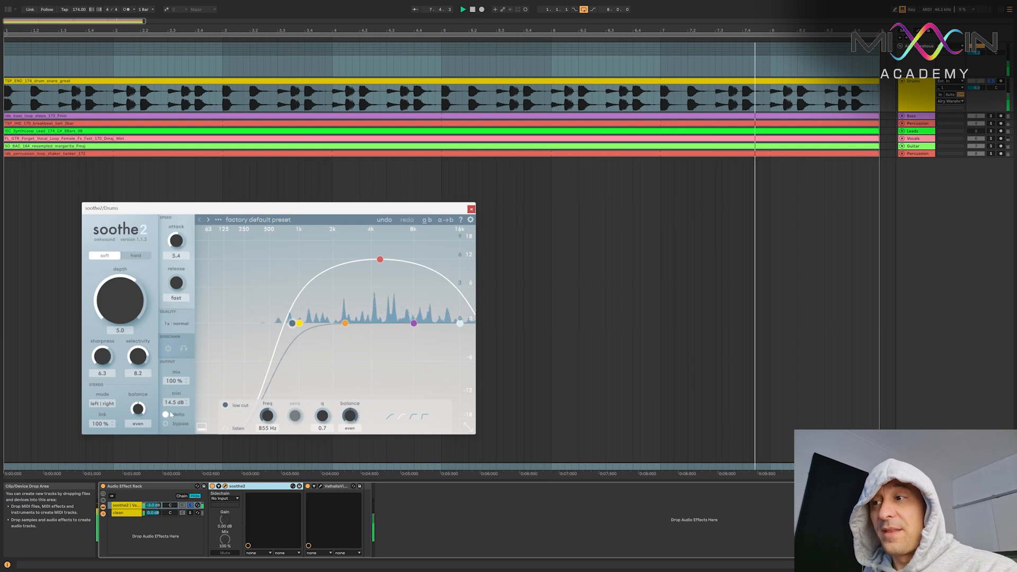
Play the loop with ValhallaVintageVerb turned off and set soothe2's attack to 5.6
{"action": "key", "text": "space"}
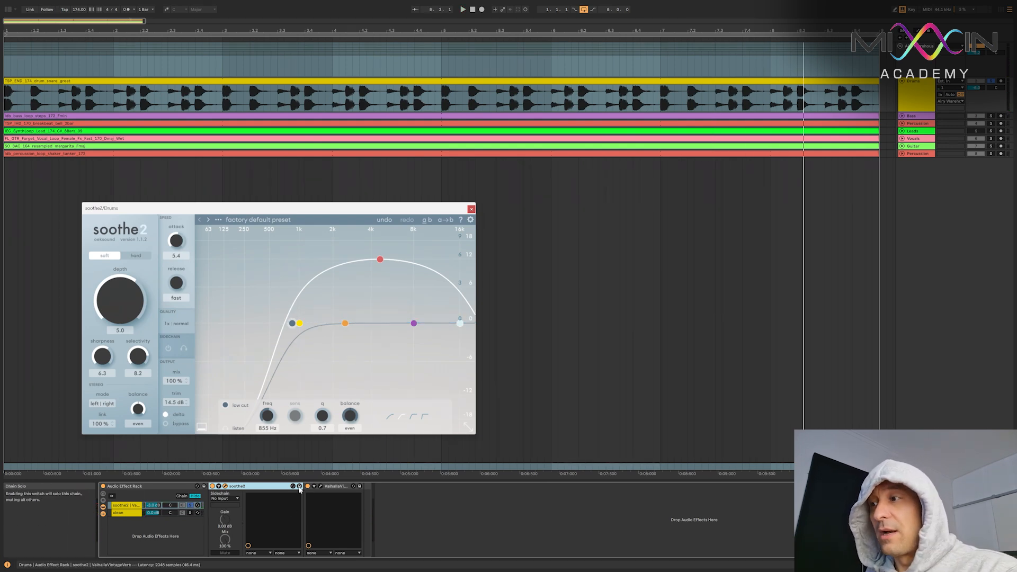
{"action": "key", "text": "space"}
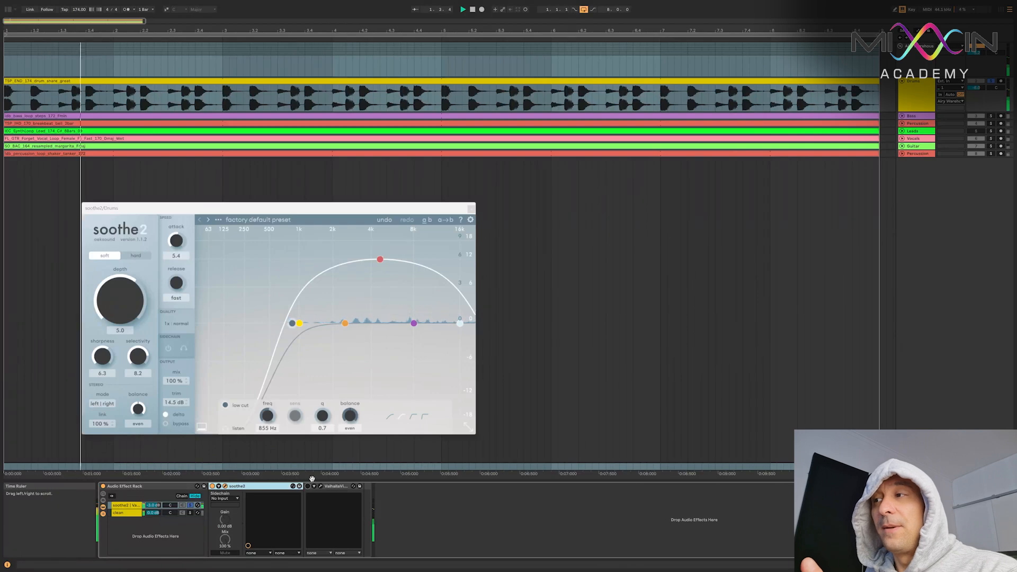
{"action": "mouse_move", "coordinate": [178, 242]}
{"action": "left_mouse_down"}
{"action": "mouse_move", "coordinate": [178, 230]}
{"action": "mouse_move", "coordinate": [178, 240]}
{"action": "left_mouse_up"}
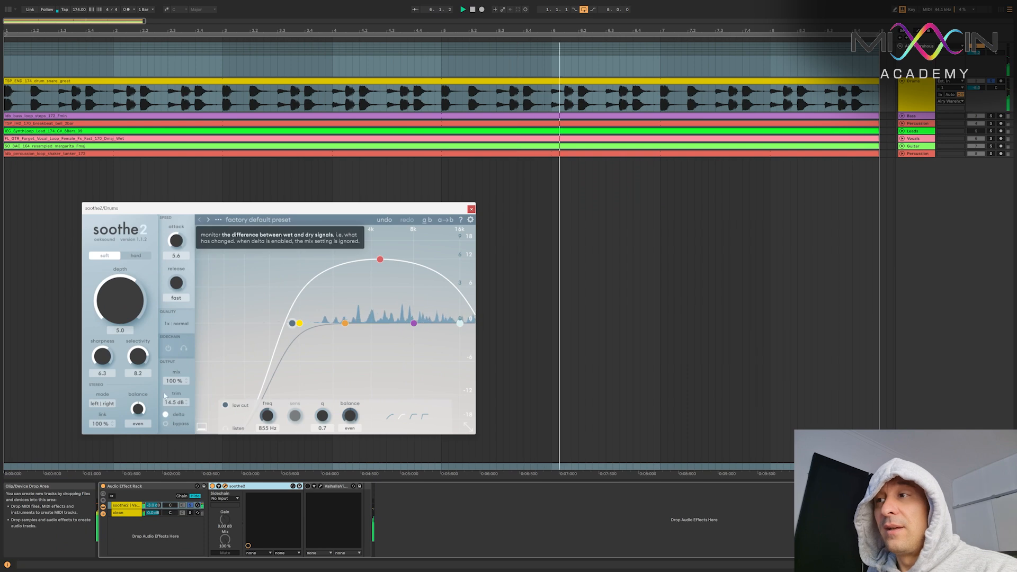
Compare the loop with soothe2 bypassed and active, turning ValhallaVintageVerb back on to repeat the comparison with reverb
{"action": "left_click", "coordinate": [213, 486]}
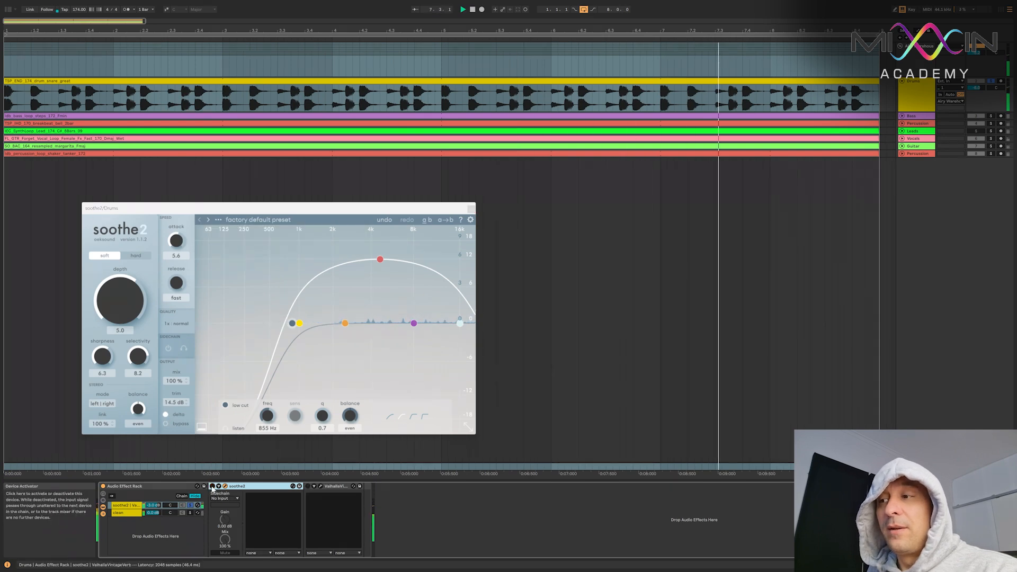
{"action": "left_click", "coordinate": [212, 486]}
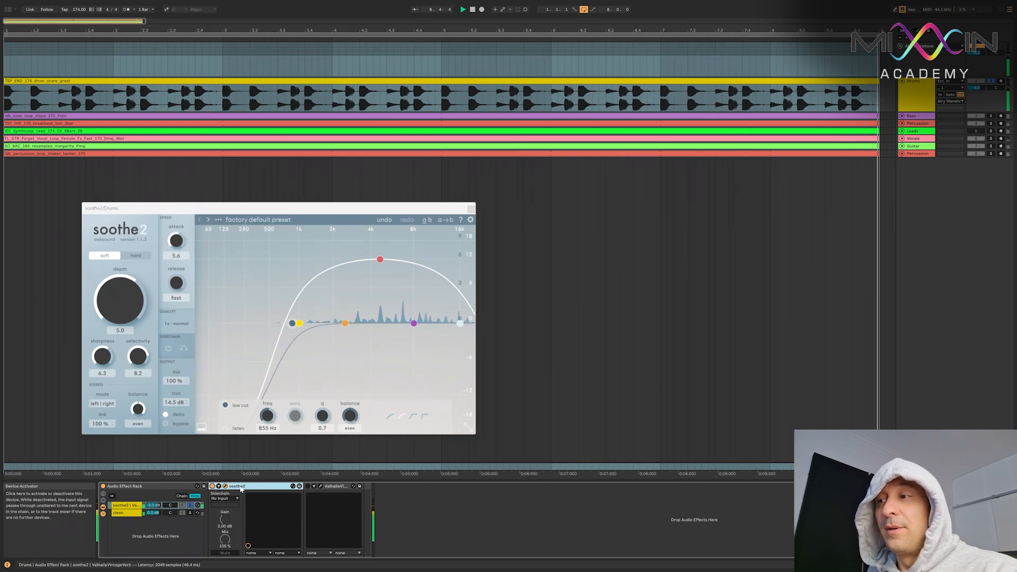
{"action": "left_click", "coordinate": [213, 487]}
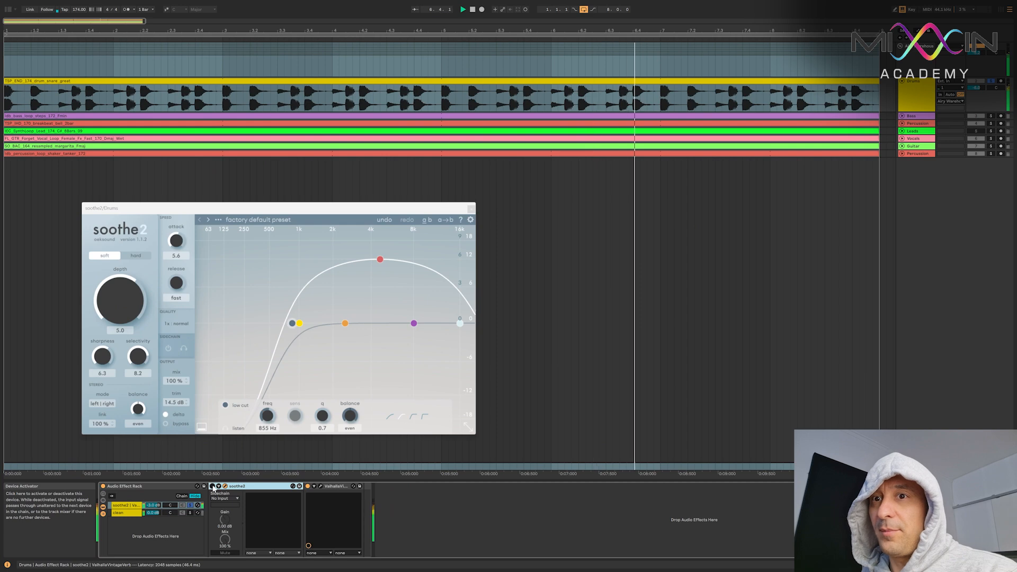
{"action": "left_click", "coordinate": [213, 486]}
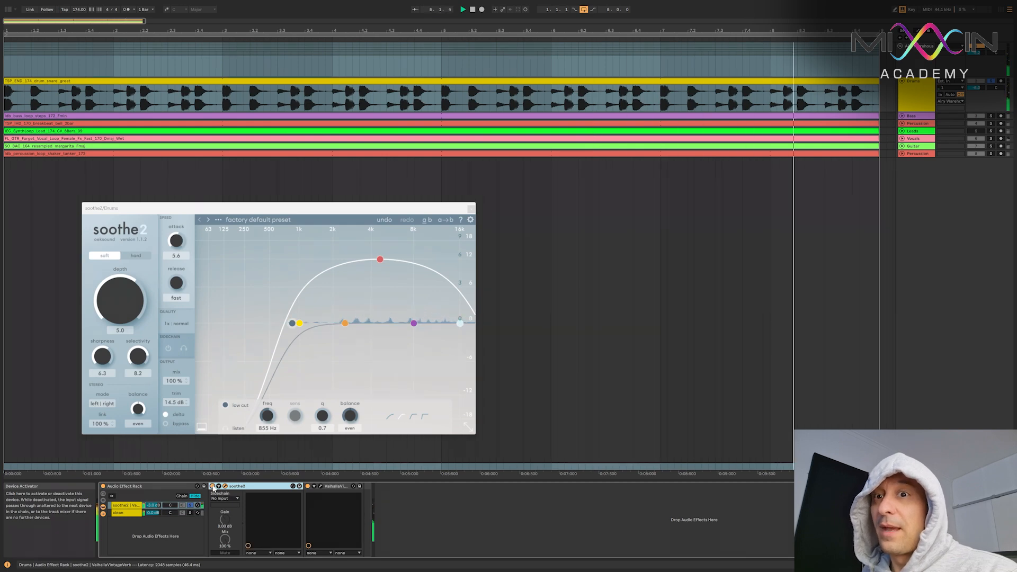
{"action": "left_click", "coordinate": [212, 486]}
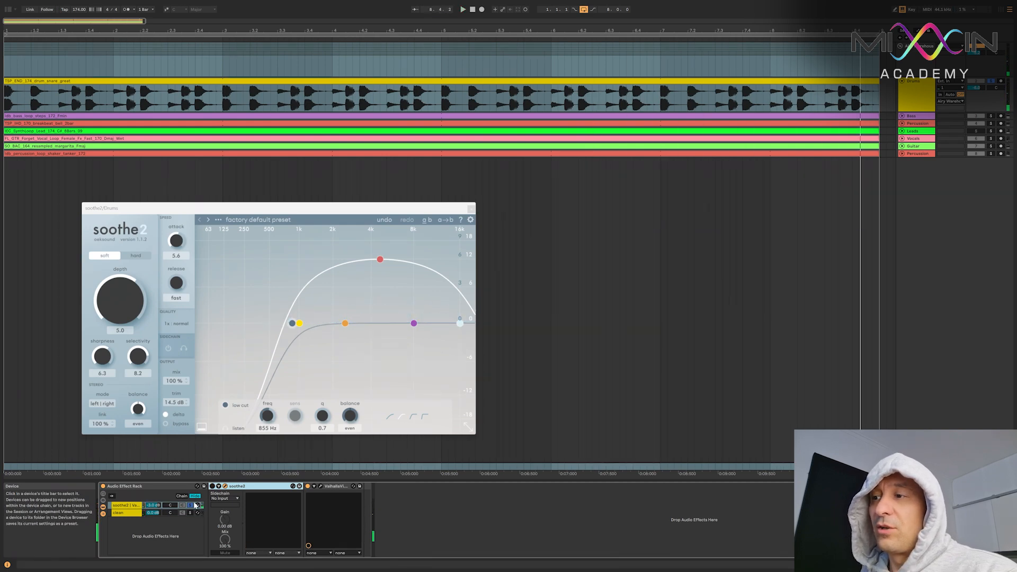
Unsolo the soothe2 chain and compare the blended drum loop with soothe2 off and on, leaving it on
{"action": "left_click", "coordinate": [212, 486]}
{"action": "key", "text": "space"}
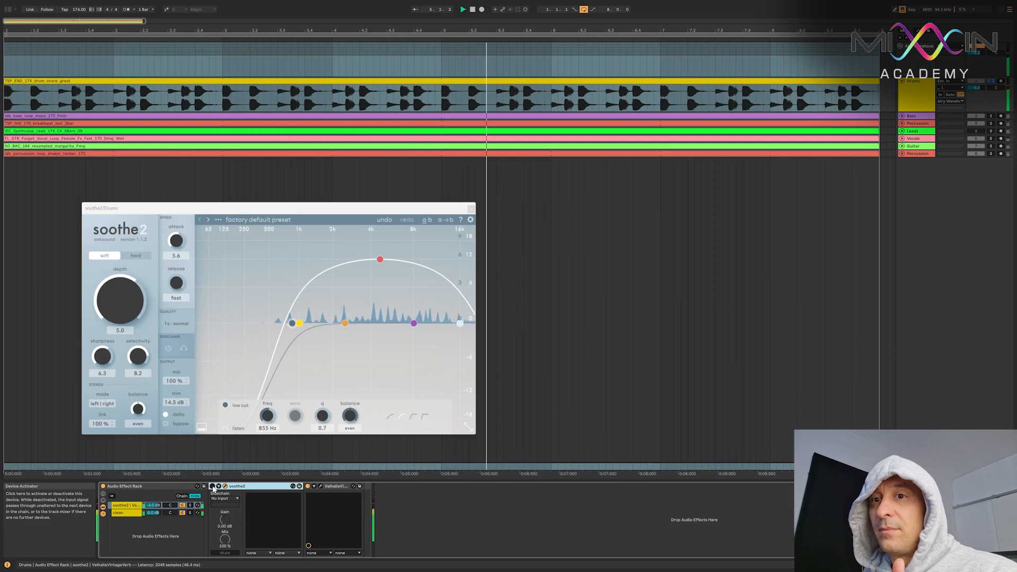
{"action": "left_click", "coordinate": [212, 486]}
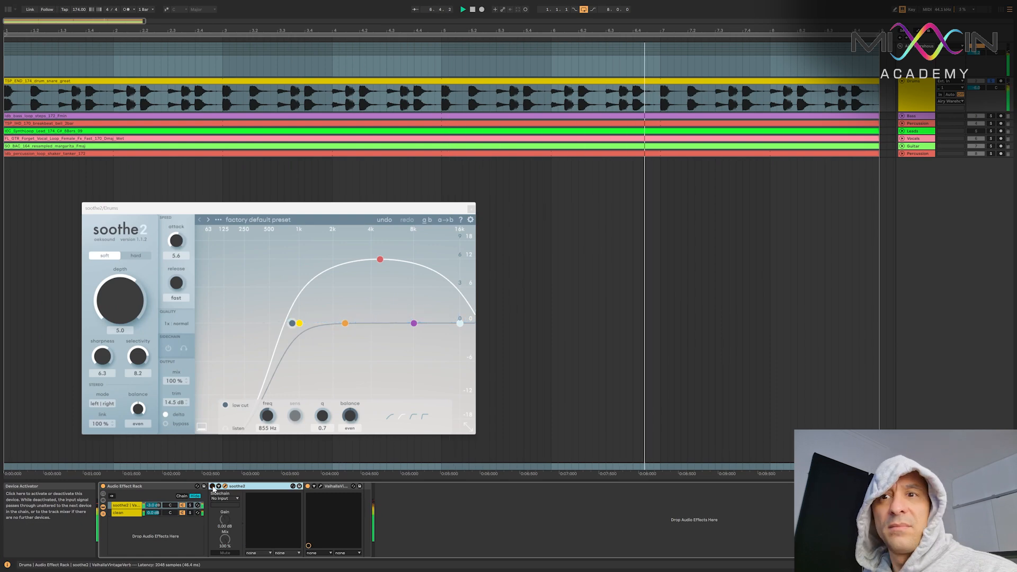
{"action": "left_click", "coordinate": [212, 487]}
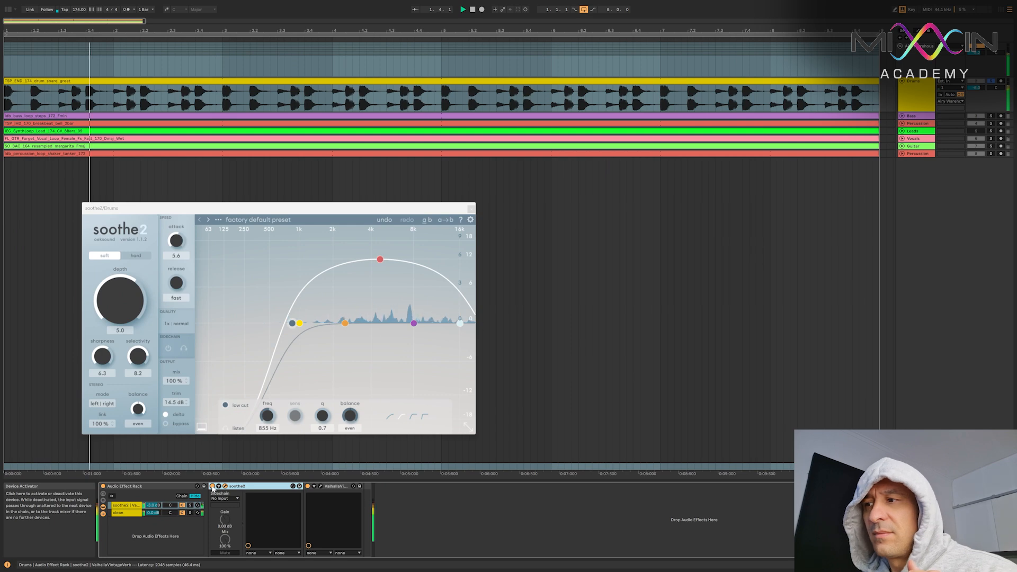
{"action": "key", "text": "space"}
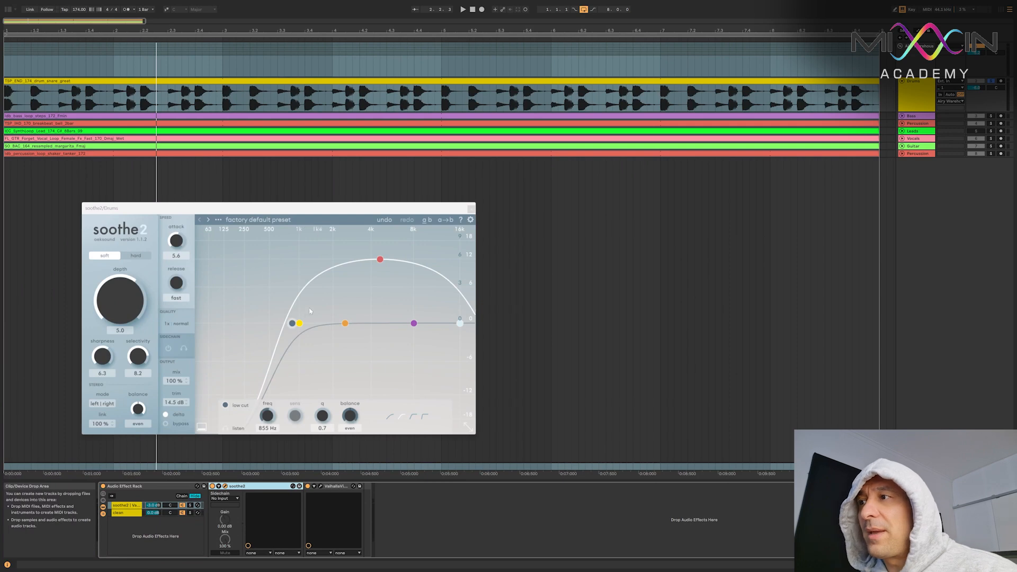
Lower soothe2's low cut to 20 Hz, set band 3 to about 4.3 kHz with 2.0 dB sensitivity, and resume playback
{"action": "left_click_drag", "start_coordinate": [292, 324], "coordinate": [127, 341]}
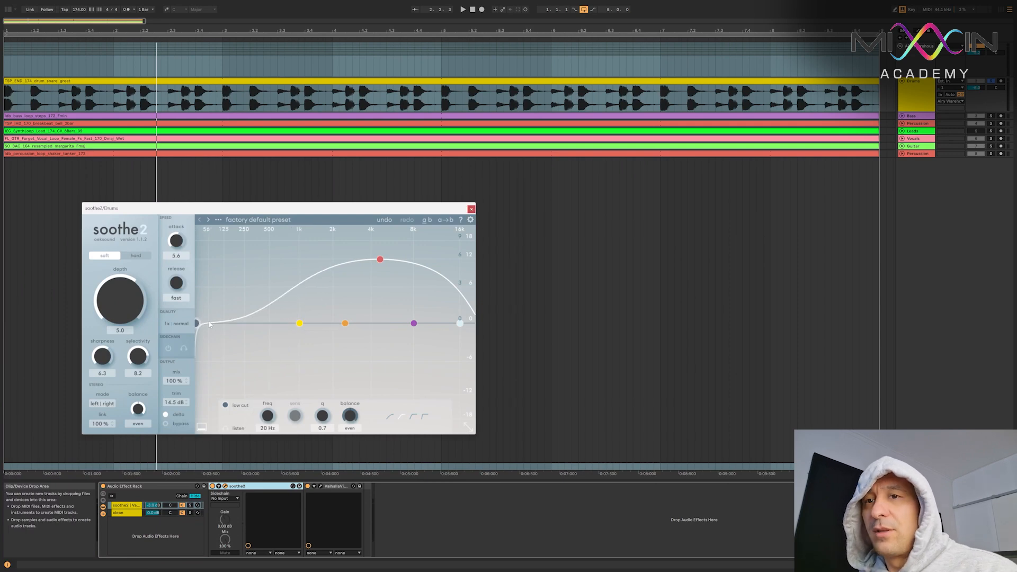
{"action": "left_click_drag", "start_coordinate": [382, 262], "coordinate": [378, 313]}
{"action": "key", "text": "space"}
Fine-tune soothe2 during playback with attack at 5.7, band 3 sensitivity at 1.5 dB and depth at 5.9
{"action": "left_click_drag", "start_coordinate": [178, 243], "coordinate": [178, 235]}
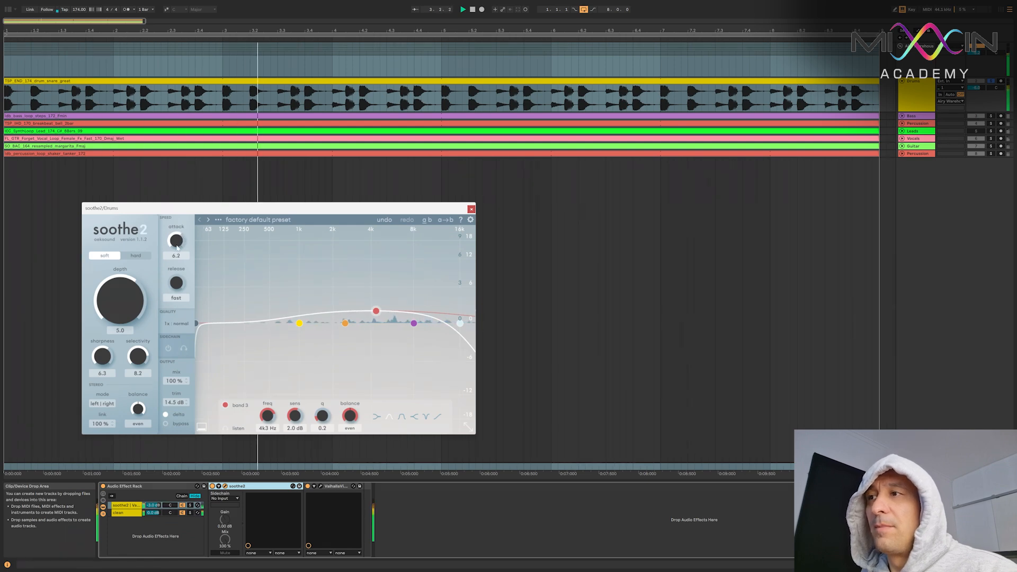
{"action": "left_click_drag", "start_coordinate": [177, 242], "coordinate": [180, 276]}
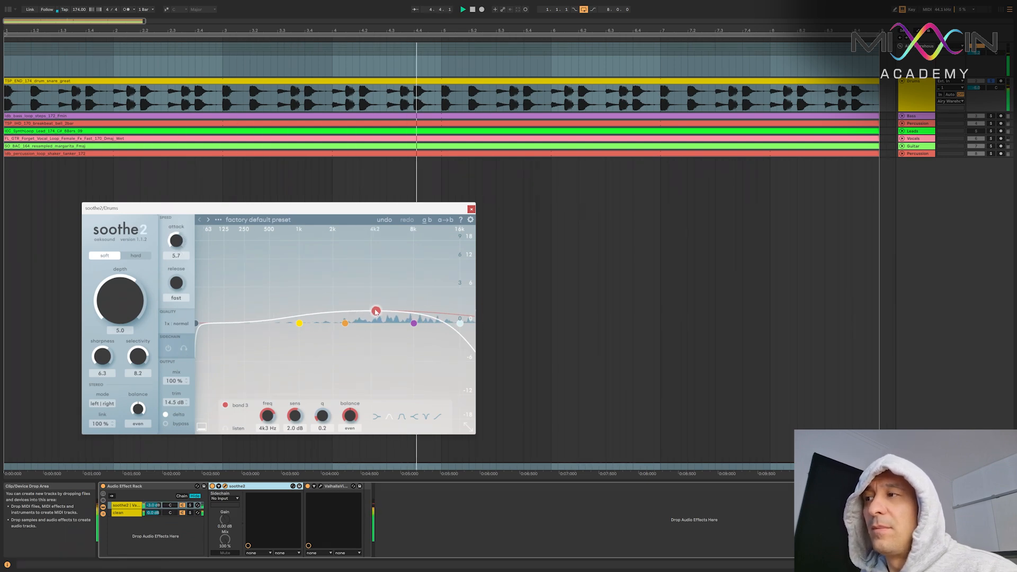
{"action": "left_click_drag", "start_coordinate": [376, 311], "coordinate": [375, 314]}
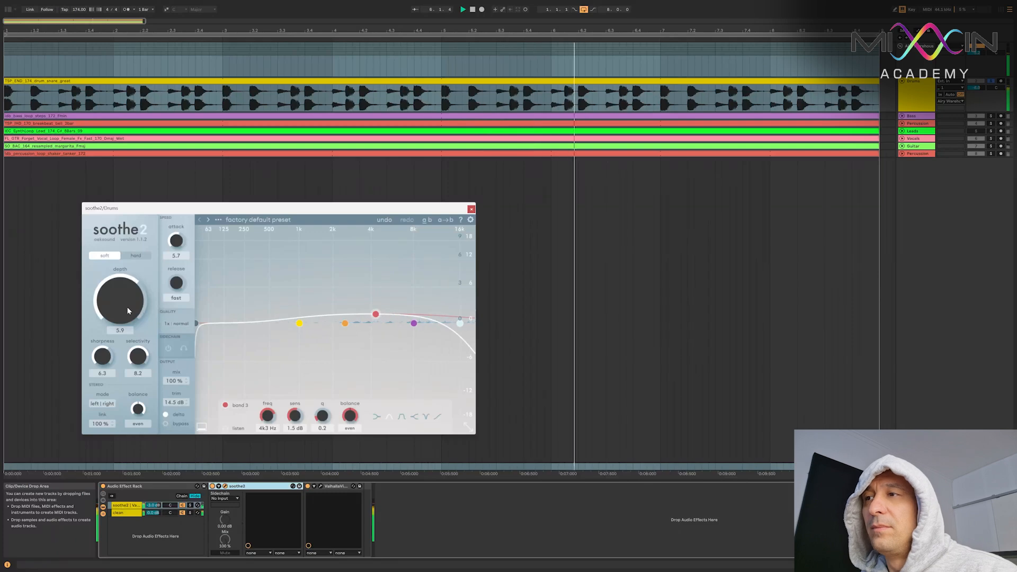
{"action": "left_click_drag", "start_coordinate": [128, 310], "coordinate": [130, 298]}
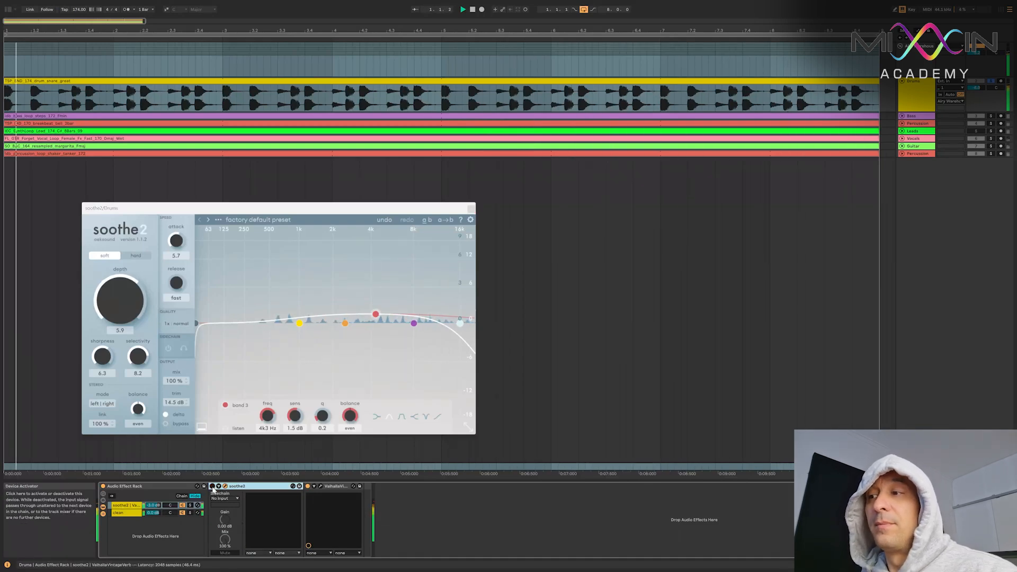
Compare the drum loop with soothe2 bypassed and active during playback, leaving soothe2 on
{"action": "left_click", "coordinate": [212, 487]}
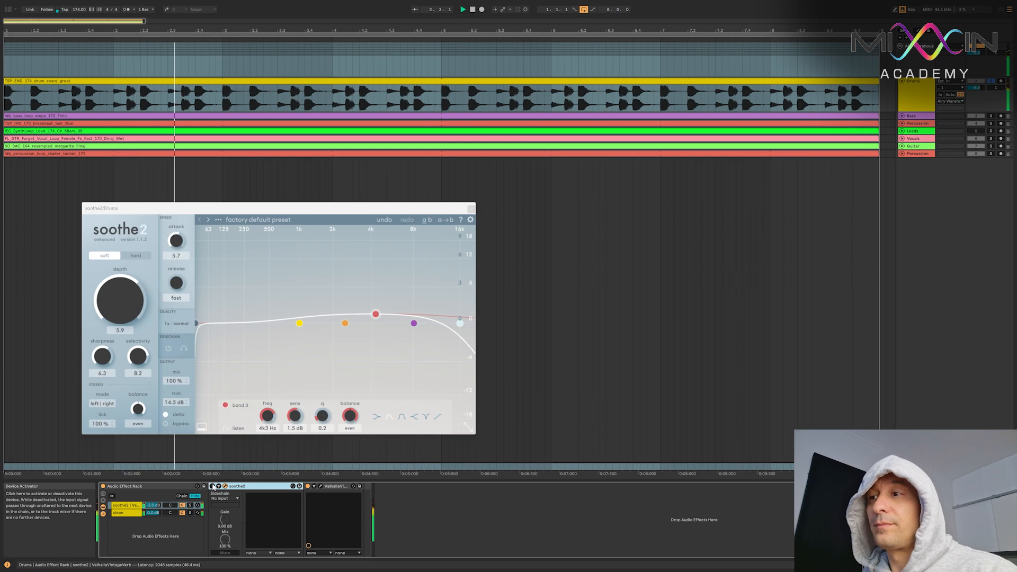
{"action": "left_click", "coordinate": [213, 487]}
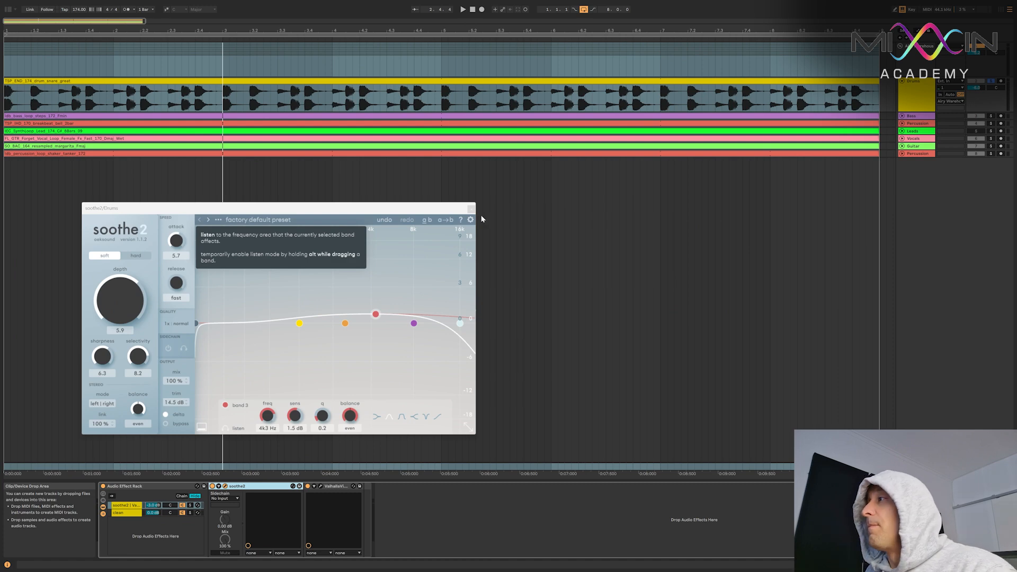
Unfold the Leads track, copy the drum track's Audio Effect Rack onto it, and solo the track
{"action": "left_click", "coordinate": [902, 131]}
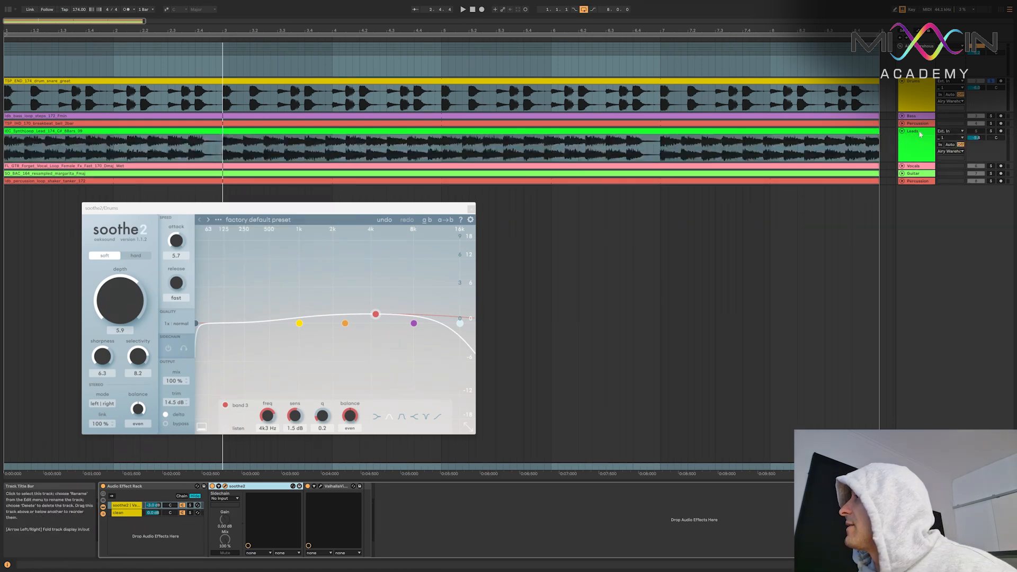
{"action": "left_click", "coordinate": [921, 130]}
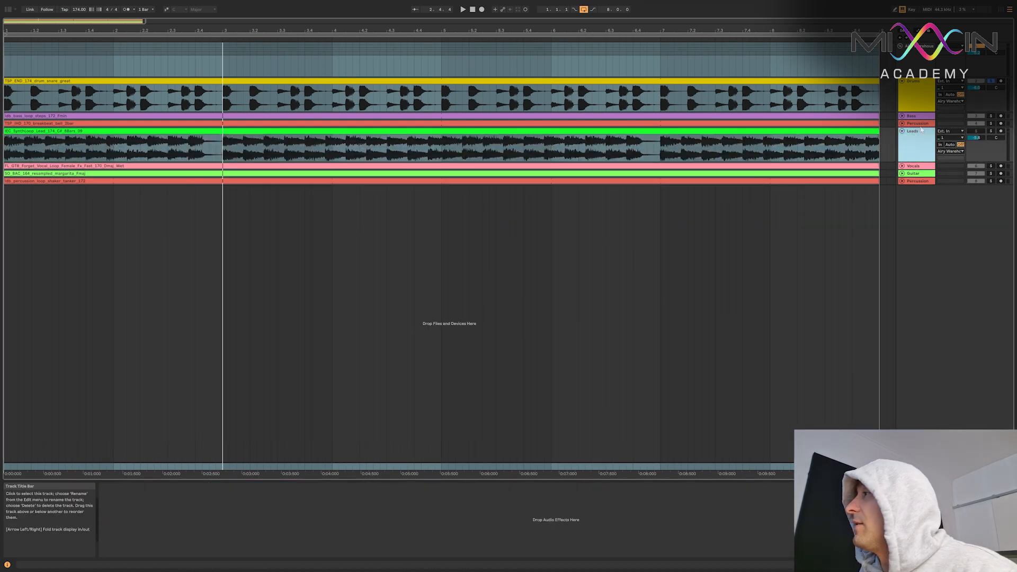
{"action": "left_click", "coordinate": [151, 485]}
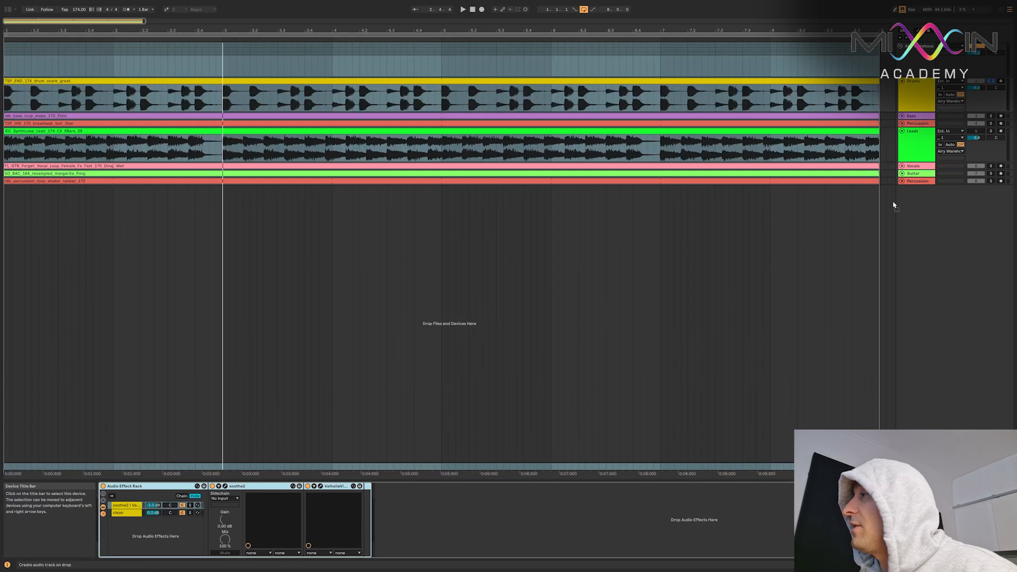
{"action": "left_click", "coordinate": [921, 140]}
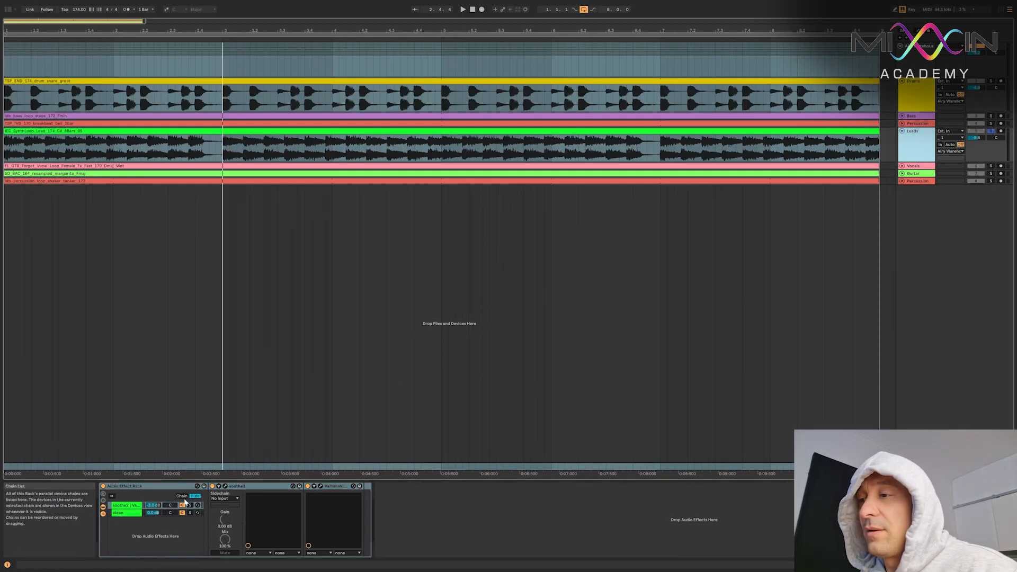
Compare the lead through the clean chain alone and with the reverb chain reactivated, with soothe2 off and on
{"action": "left_click", "coordinate": [135, 515]}
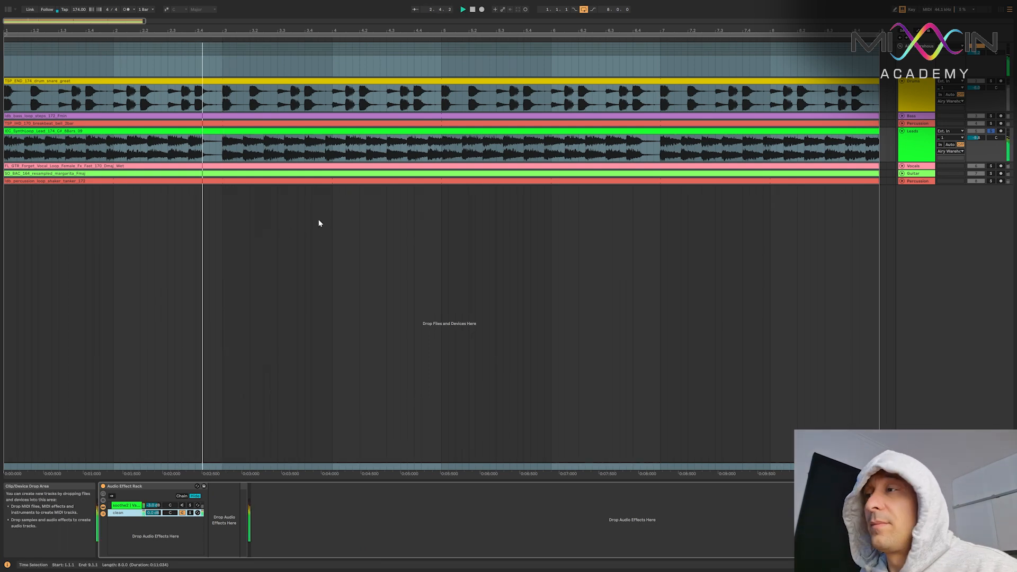
{"action": "left_click", "coordinate": [183, 504]}
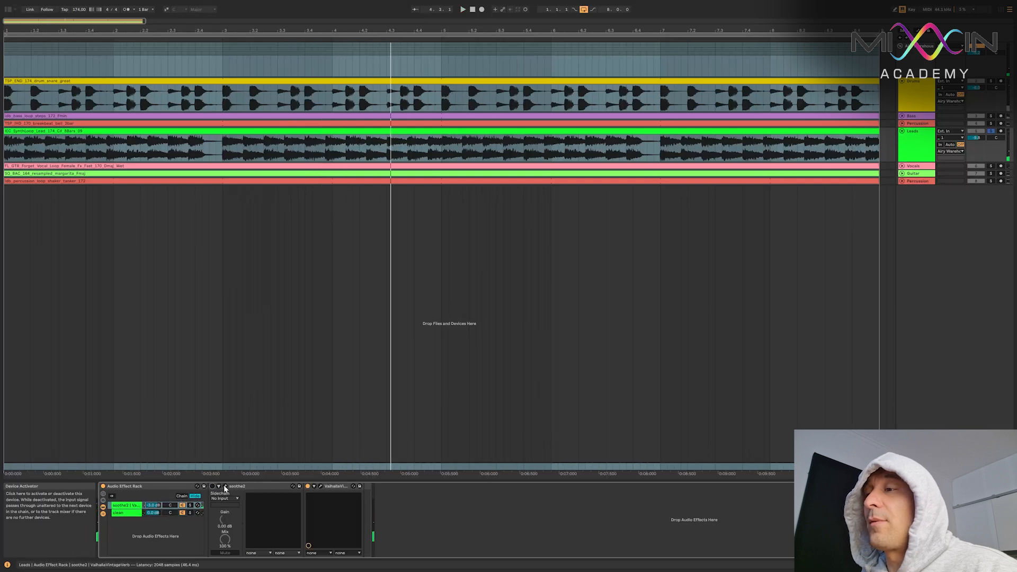
{"action": "key", "text": "space"}
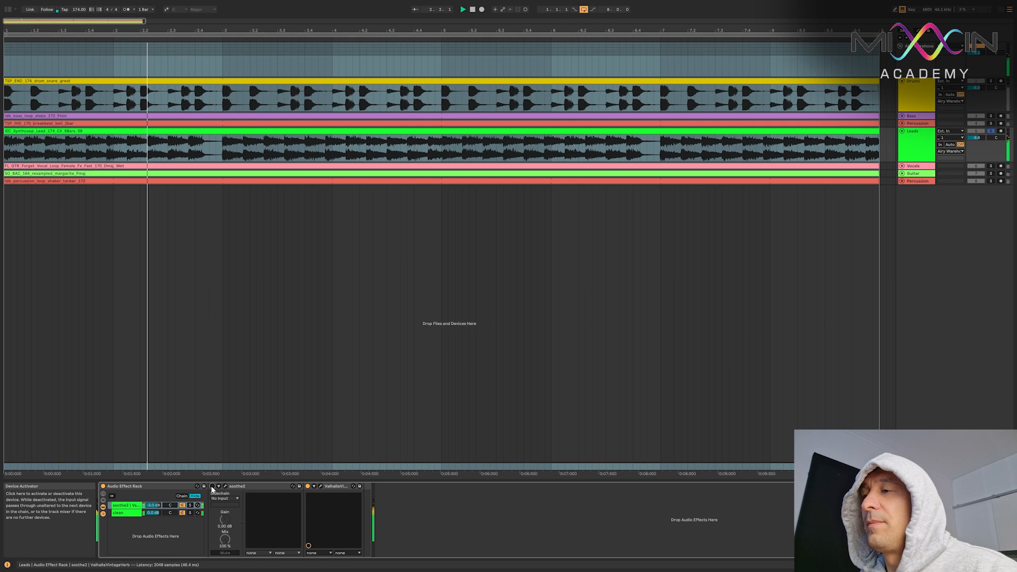
{"action": "left_click", "coordinate": [211, 487]}
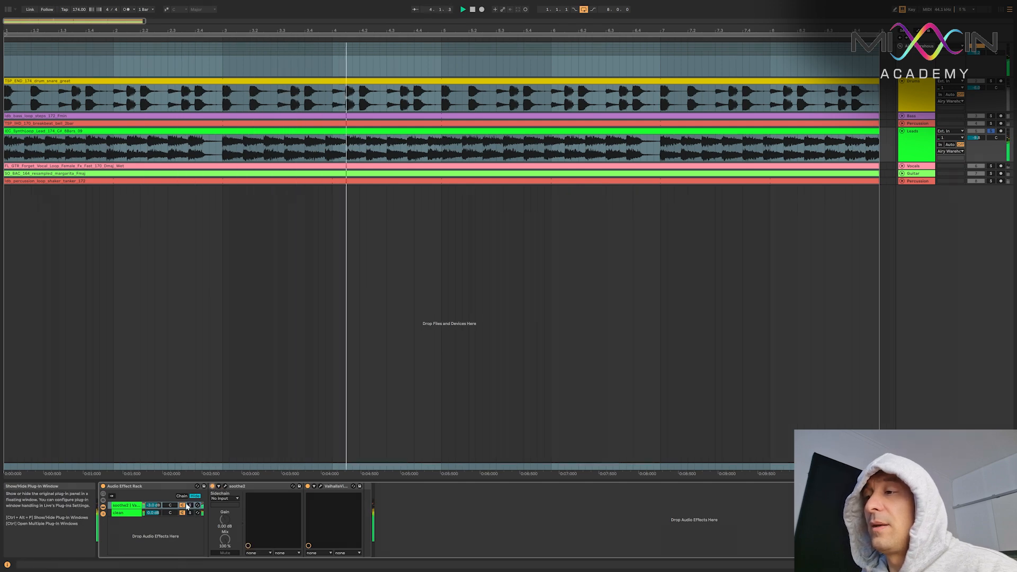
With the soothe2 chain soloed and reverb off, raise soothe2's low cut, set band 3 to 2.9 kHz and 12 dB sensitivity, and choose hard mode
{"action": "left_click", "coordinate": [225, 486]}
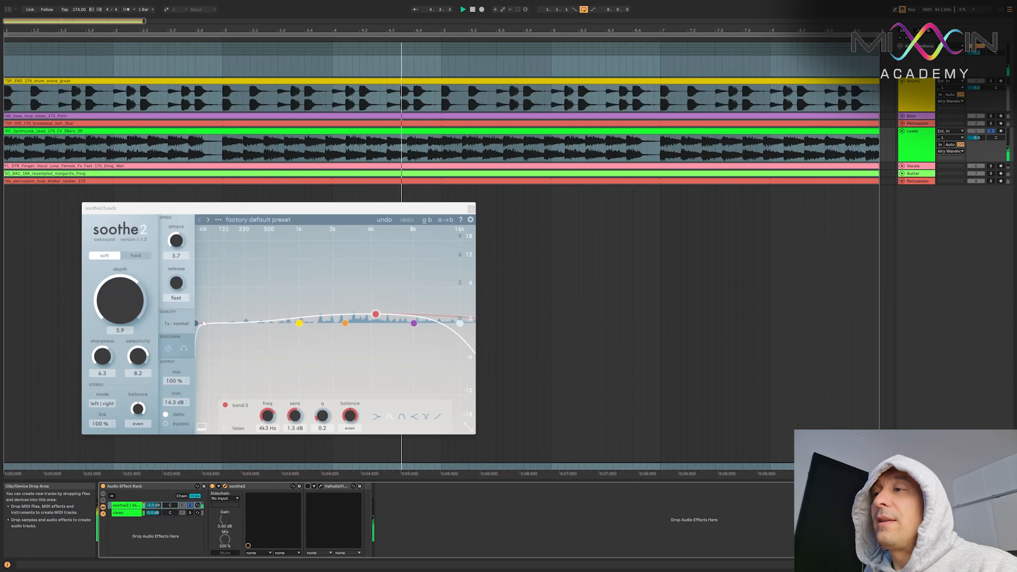
{"action": "left_click_drag", "start_coordinate": [203, 323], "coordinate": [246, 325]}
{"action": "left_click_drag", "start_coordinate": [375, 315], "coordinate": [353, 261]}
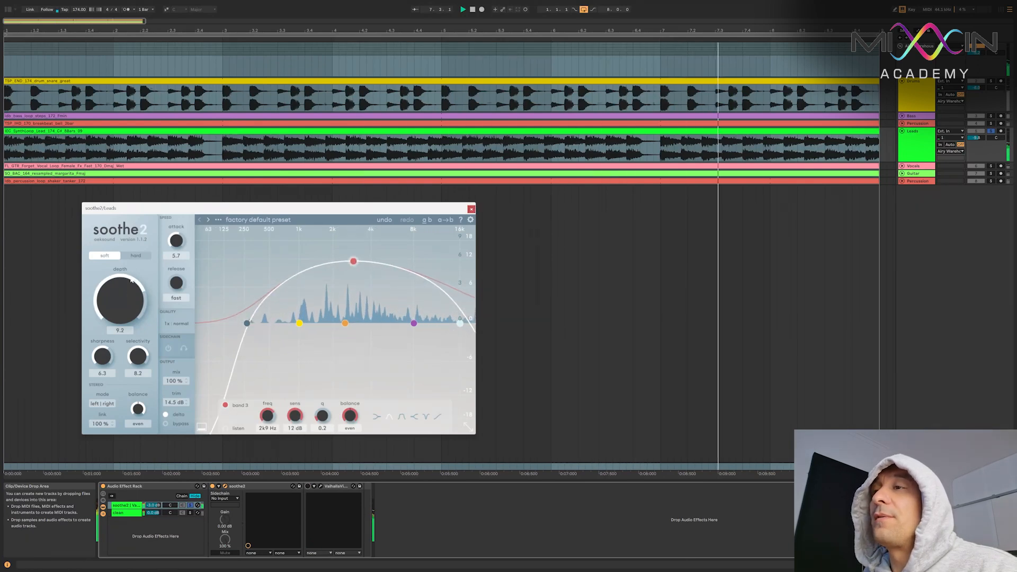
{"action": "left_click", "coordinate": [135, 256]}
Adjust the lead's soothe2 to depth 6.2, selectivity 9.2, attack 8.1, high cut 7.5 kHz and trim 17.3 dB
{"action": "mouse_move", "coordinate": [124, 303]}
{"action": "left_mouse_down"}
{"action": "mouse_move", "coordinate": [123, 331]}
{"action": "mouse_move", "coordinate": [123, 318]}
{"action": "left_mouse_up"}
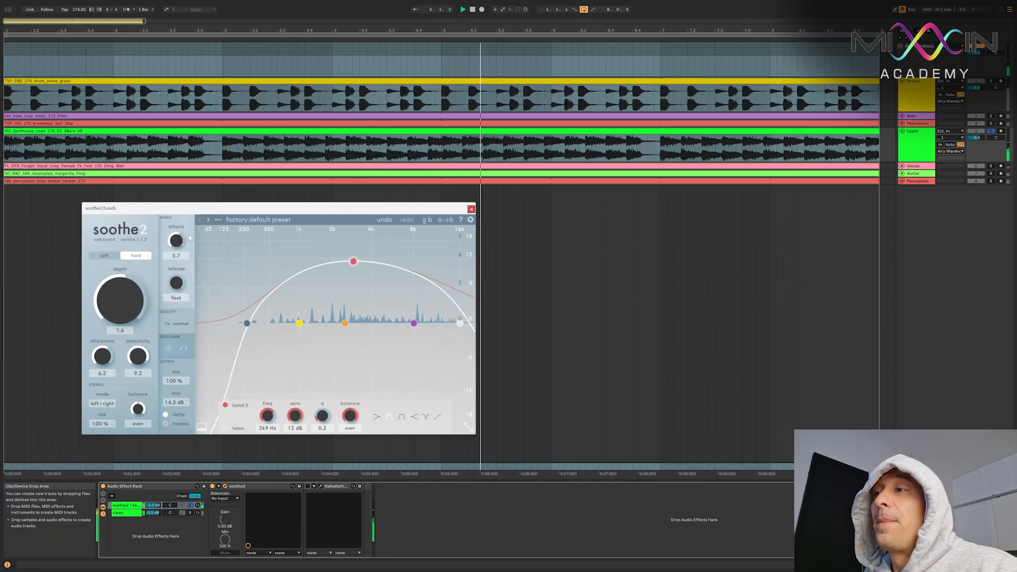
{"action": "left_click_drag", "start_coordinate": [189, 238], "coordinate": [187, 232]}
{"action": "left_click_drag", "start_coordinate": [129, 313], "coordinate": [130, 299]}
{"action": "left_click_drag", "start_coordinate": [187, 247], "coordinate": [188, 237]}
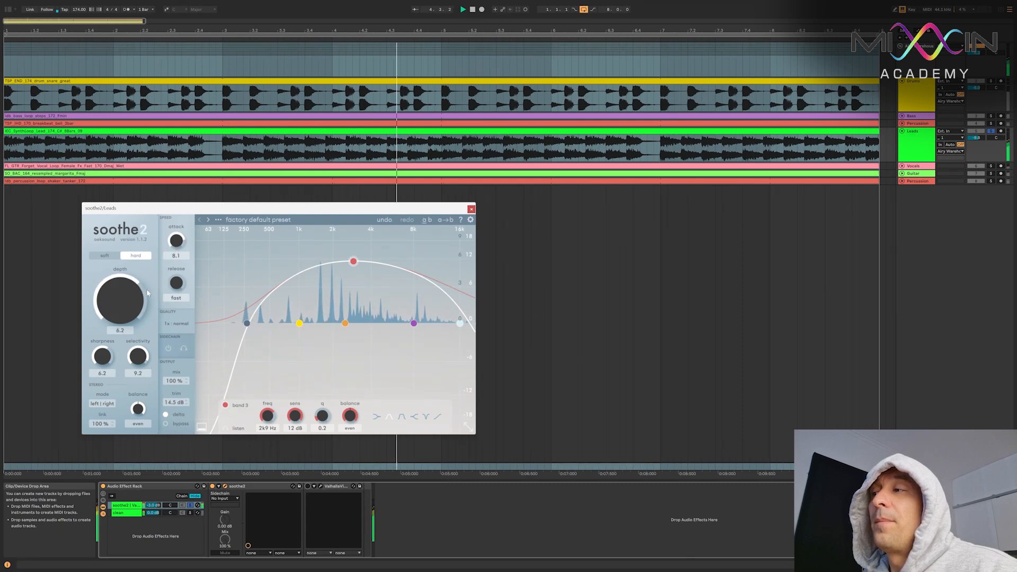
{"action": "left_click_drag", "start_coordinate": [460, 324], "coordinate": [410, 323]}
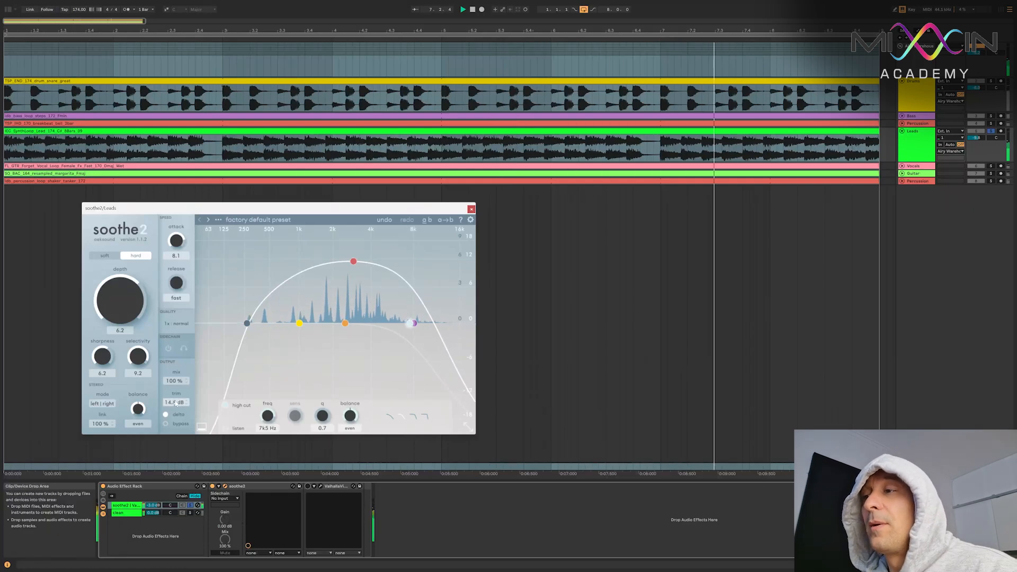
{"action": "left_click_drag", "start_coordinate": [176, 402], "coordinate": [175, 392]}
Turn ValhallaVintageVerb back on in the soloed chain and compare the lead's reverb with soothe2 on and bypassed
{"action": "left_click", "coordinate": [217, 488]}
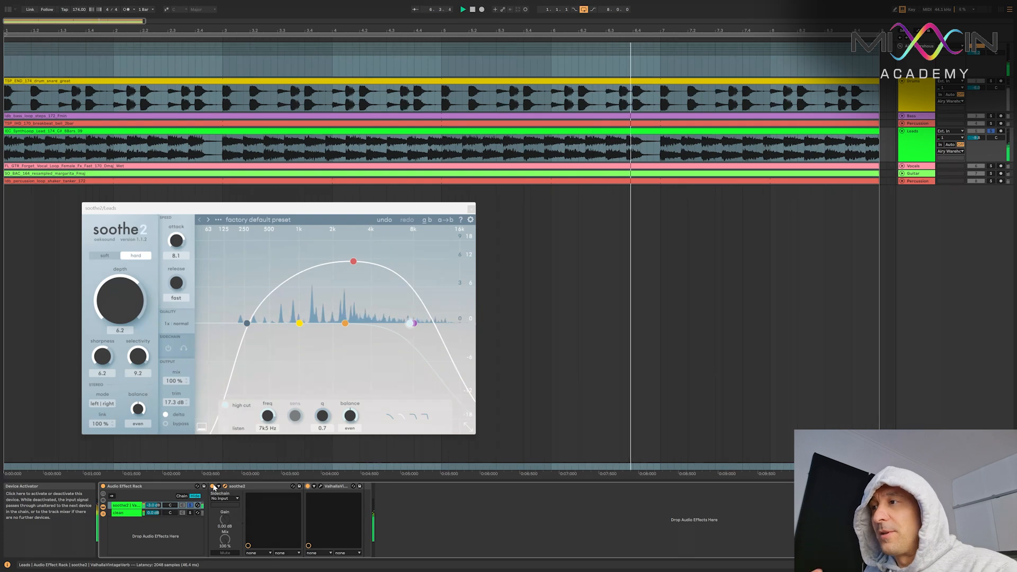
{"action": "left_click", "coordinate": [212, 486]}
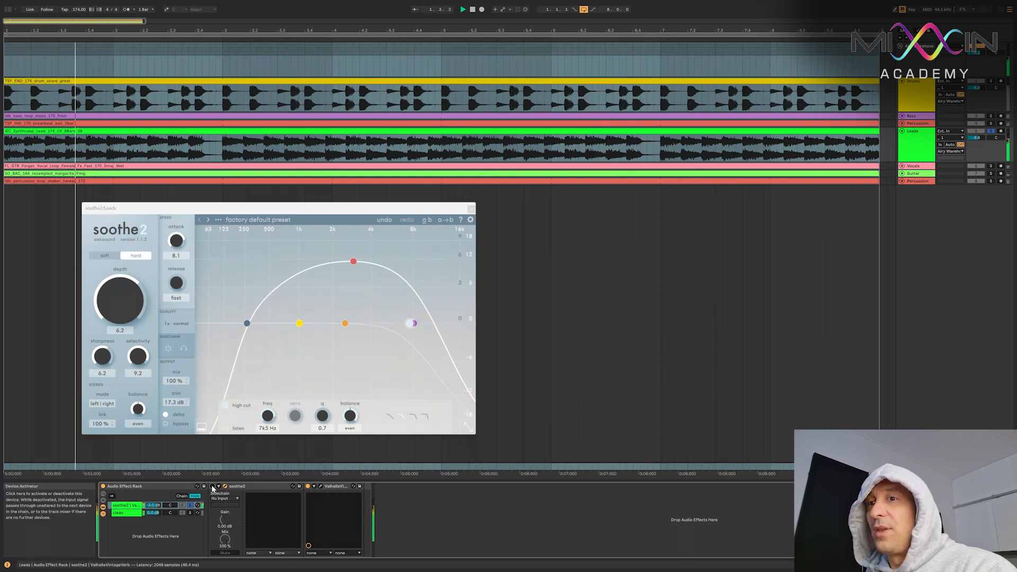